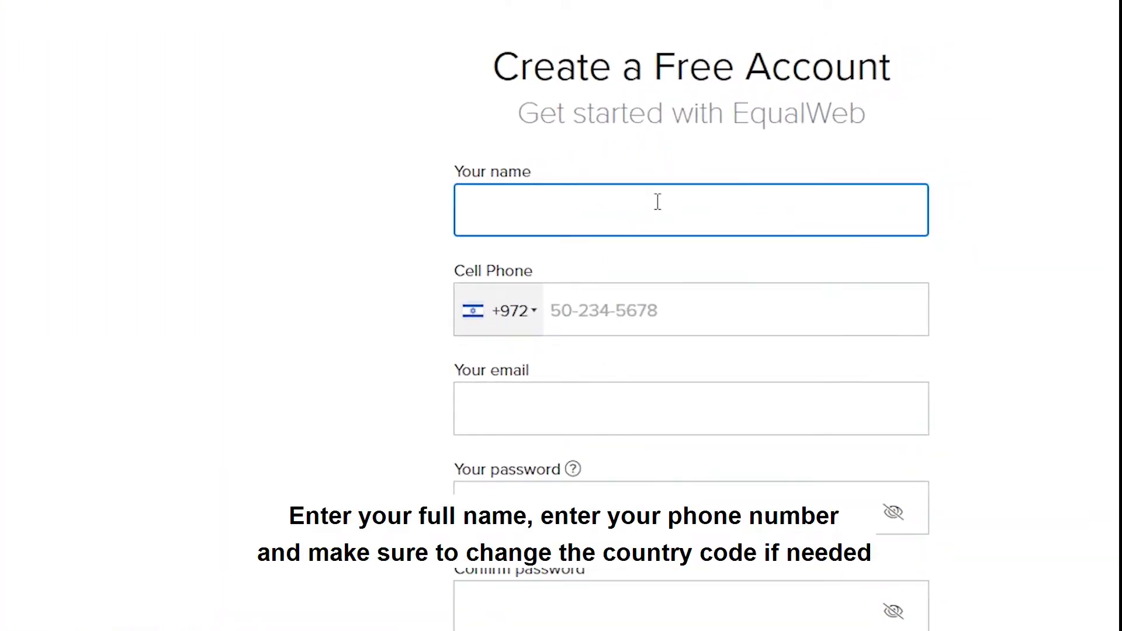
Enter the cell phone number and the email address in the sign-up form.
key(Tab)
key(Tab)
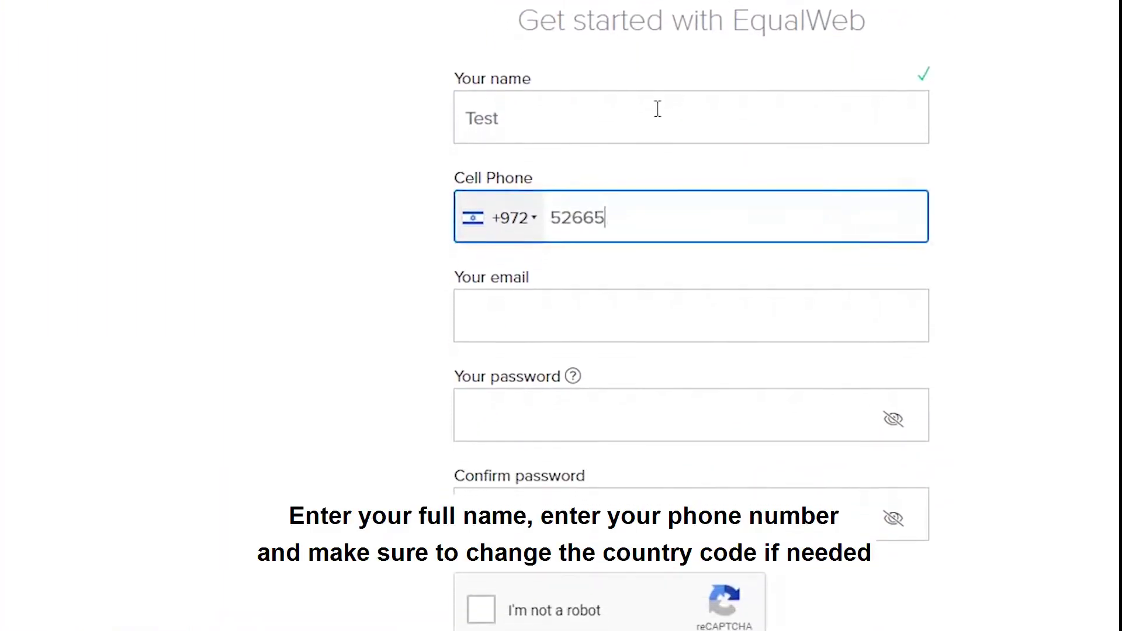
click(628, 290)
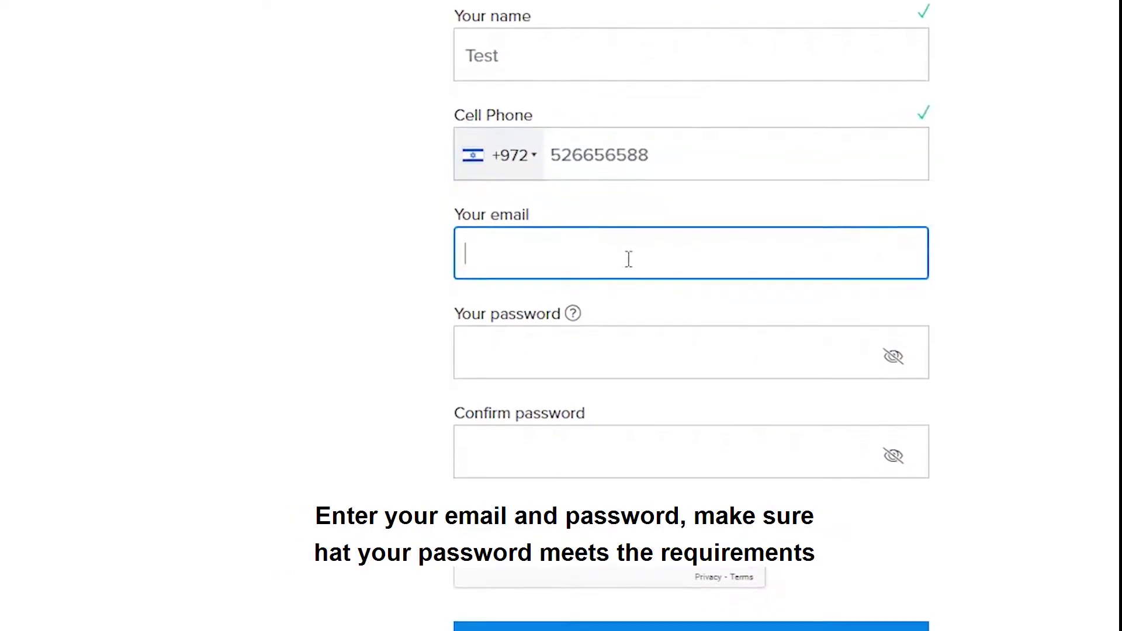
Fill in the account password, tick the reCAPTCHA box, and submit the form with START NOW.
click(538, 393)
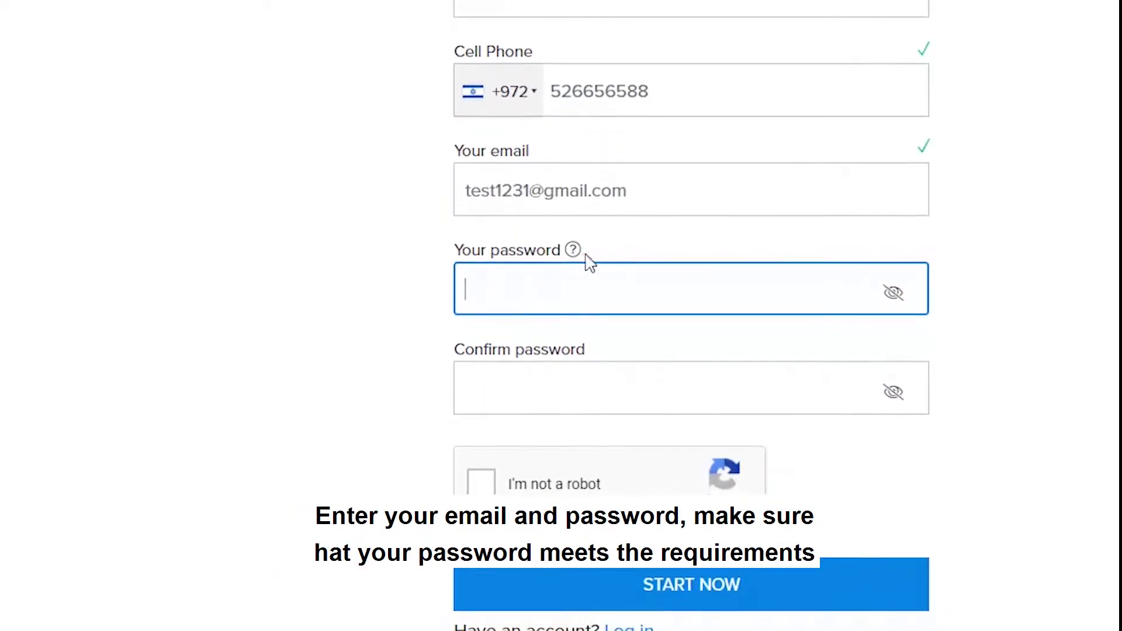
click(574, 285)
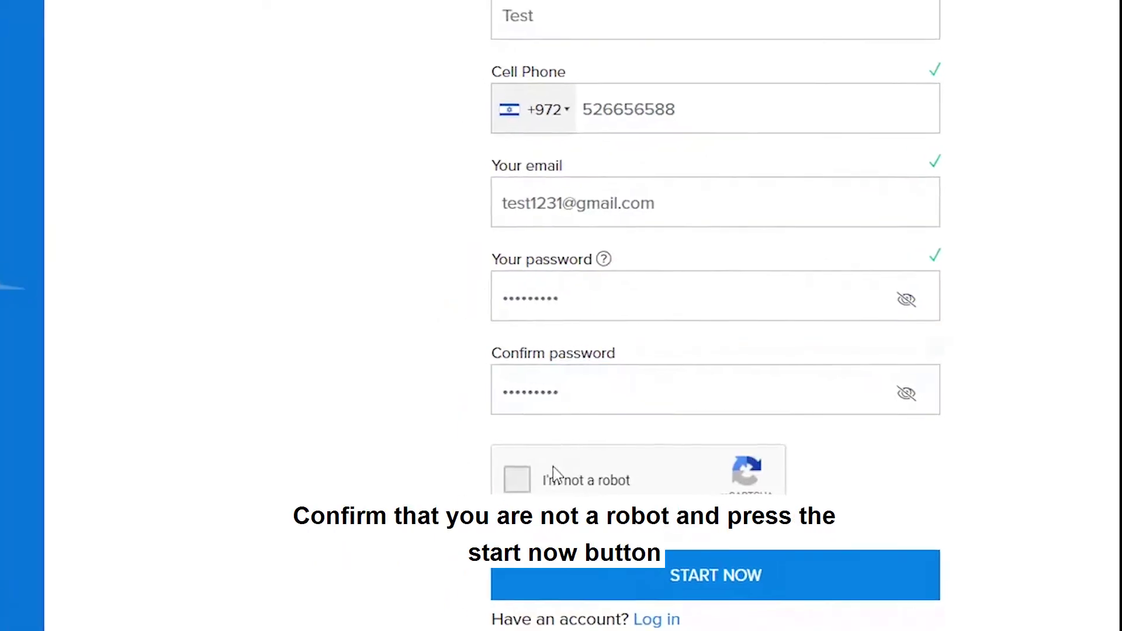
click(481, 481)
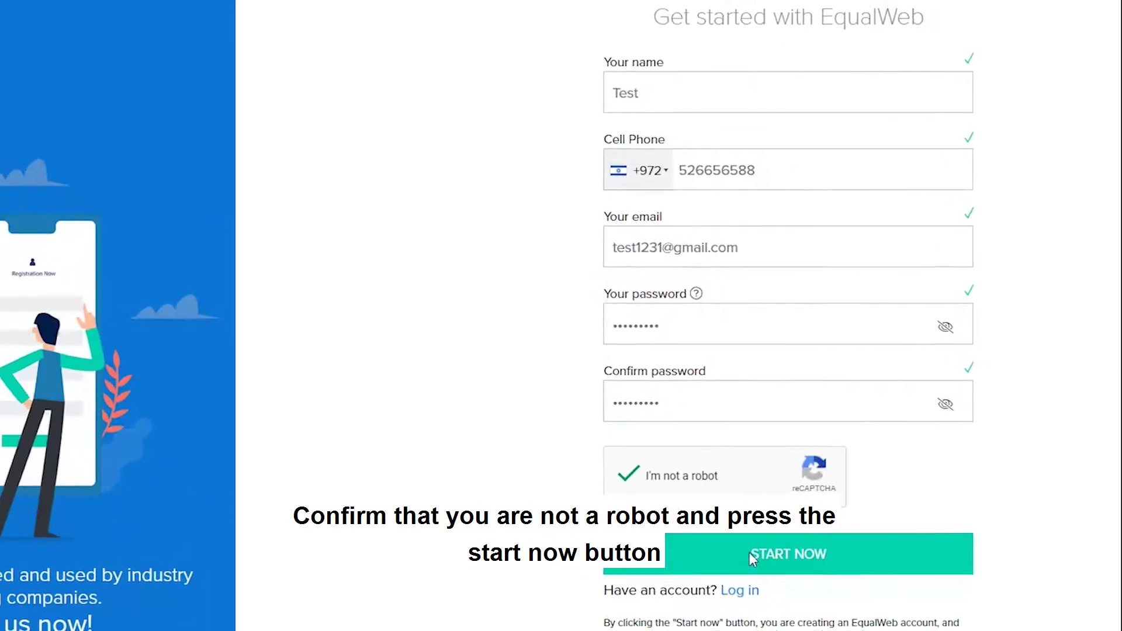
click(691, 582)
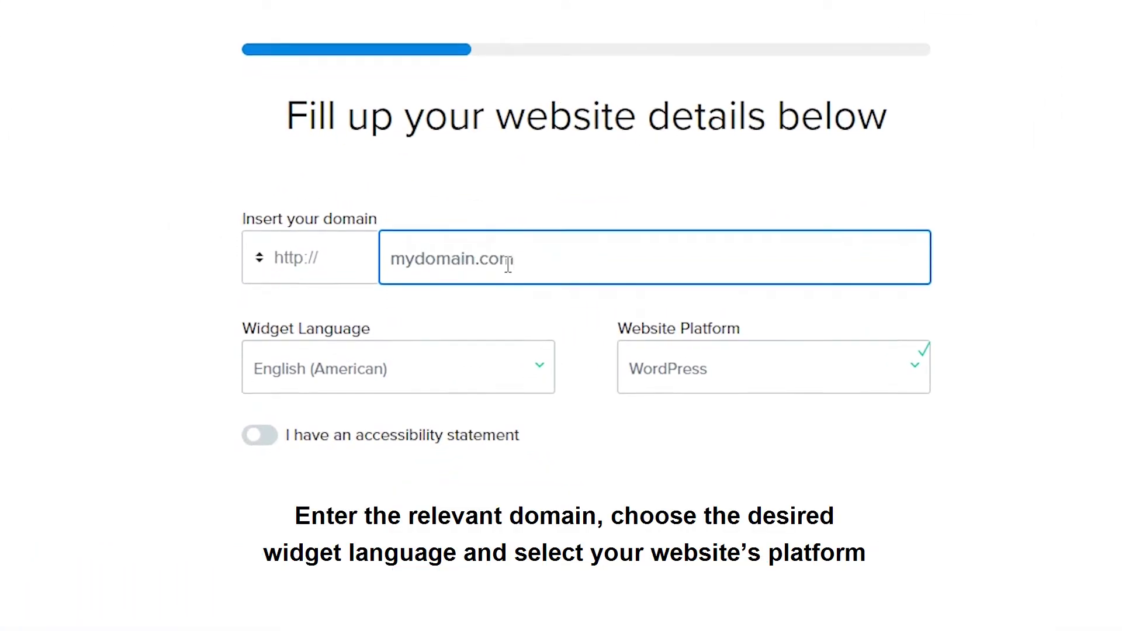
Set the widget language to English (American) and the website platform to WordPress.
click(389, 398)
scroll(398, 298, down, 15)
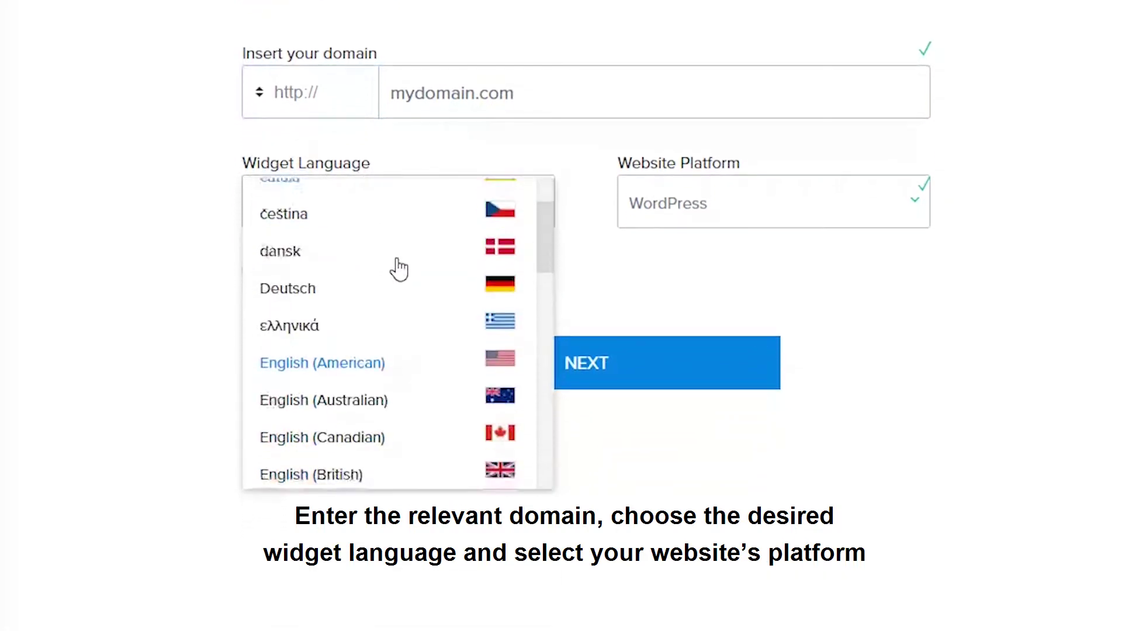
scroll(405, 334, up, 15)
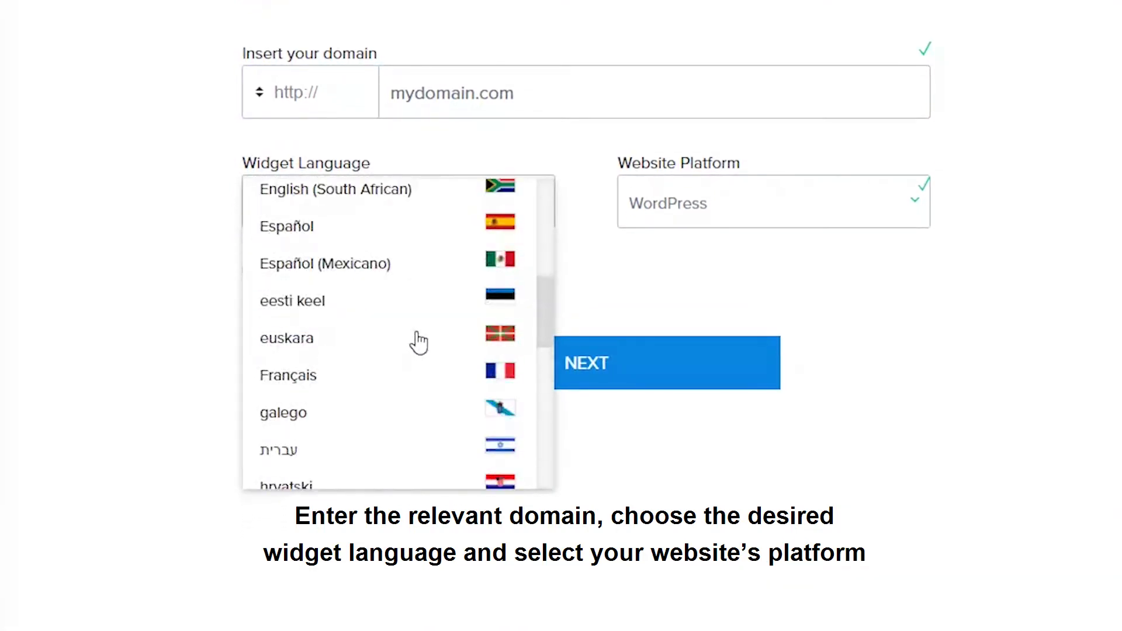
click(439, 459)
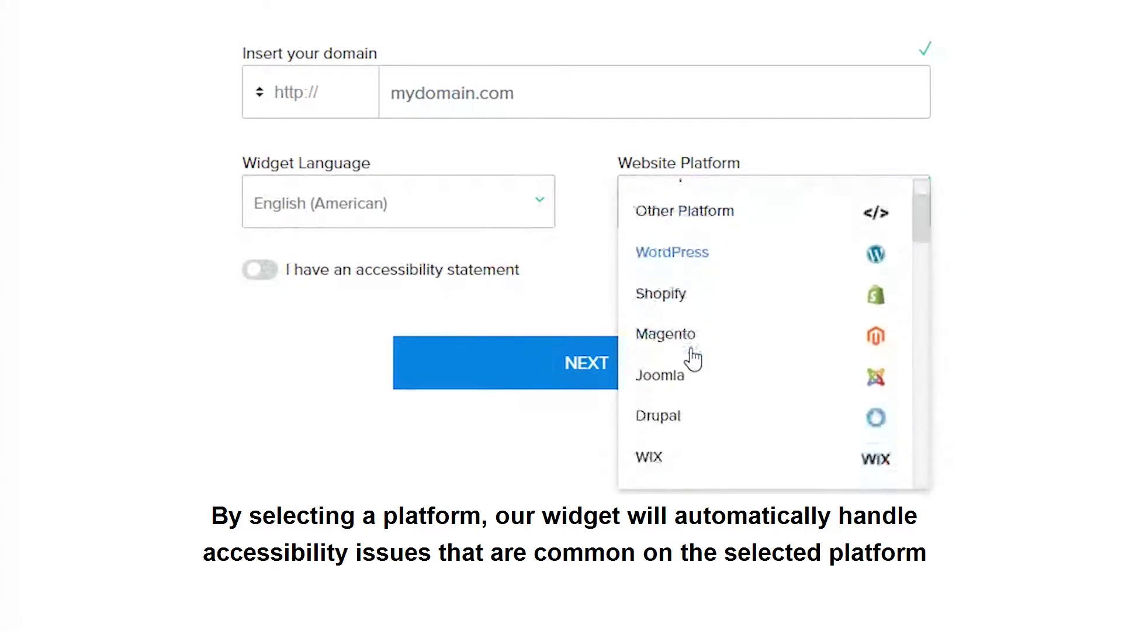
scroll(694, 359, down, 3)
scroll(693, 365, down, 4)
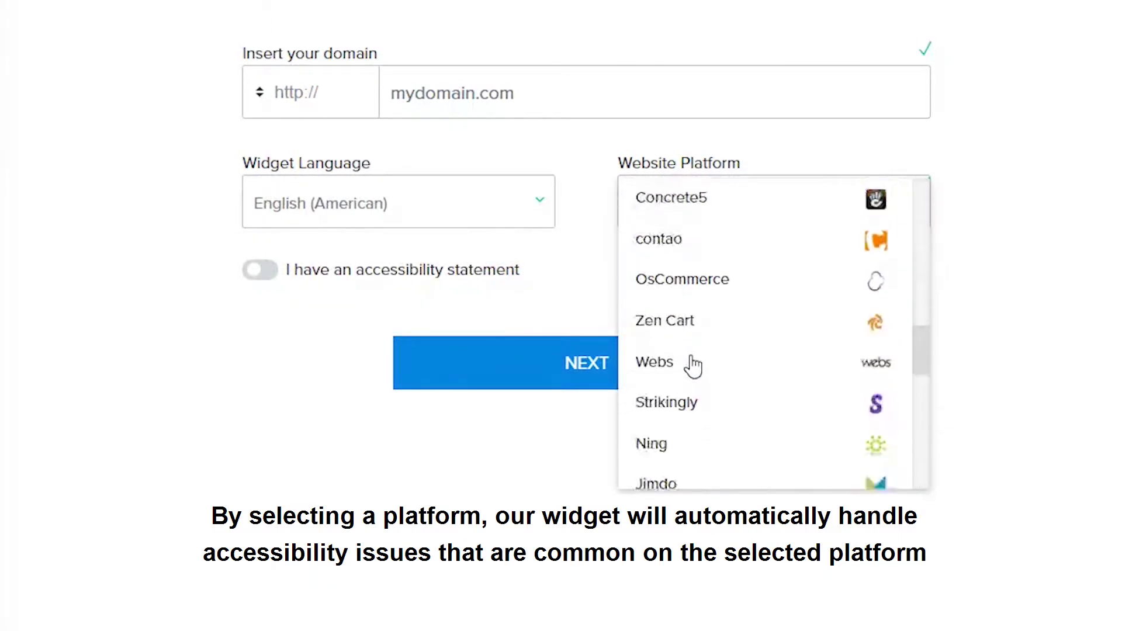
scroll(696, 368, down, 4)
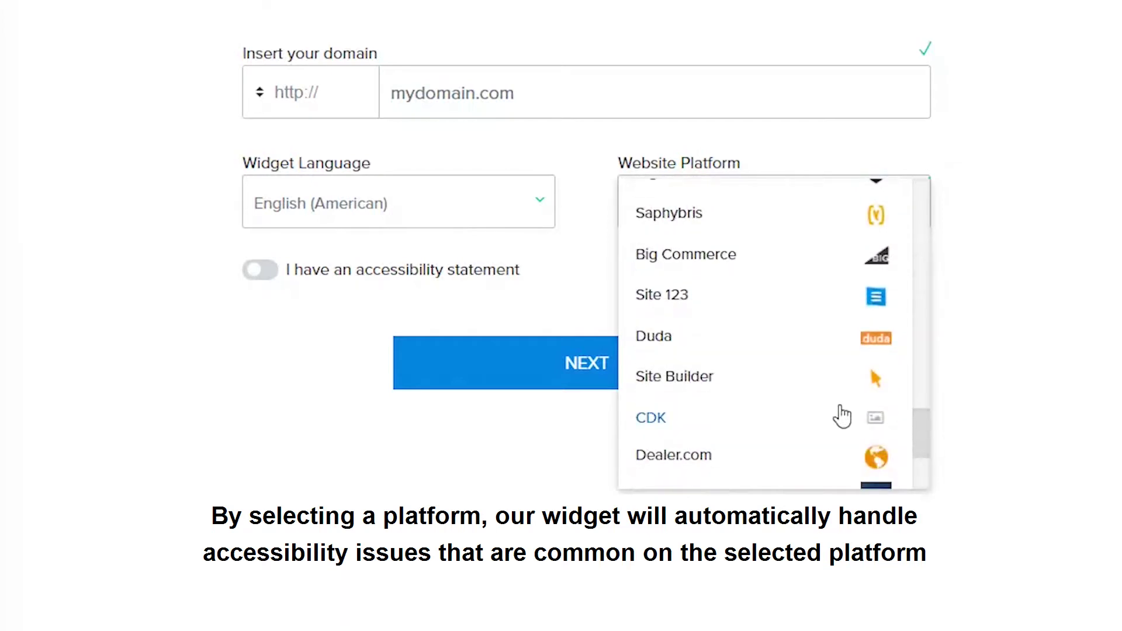
scroll(842, 416, down, 5)
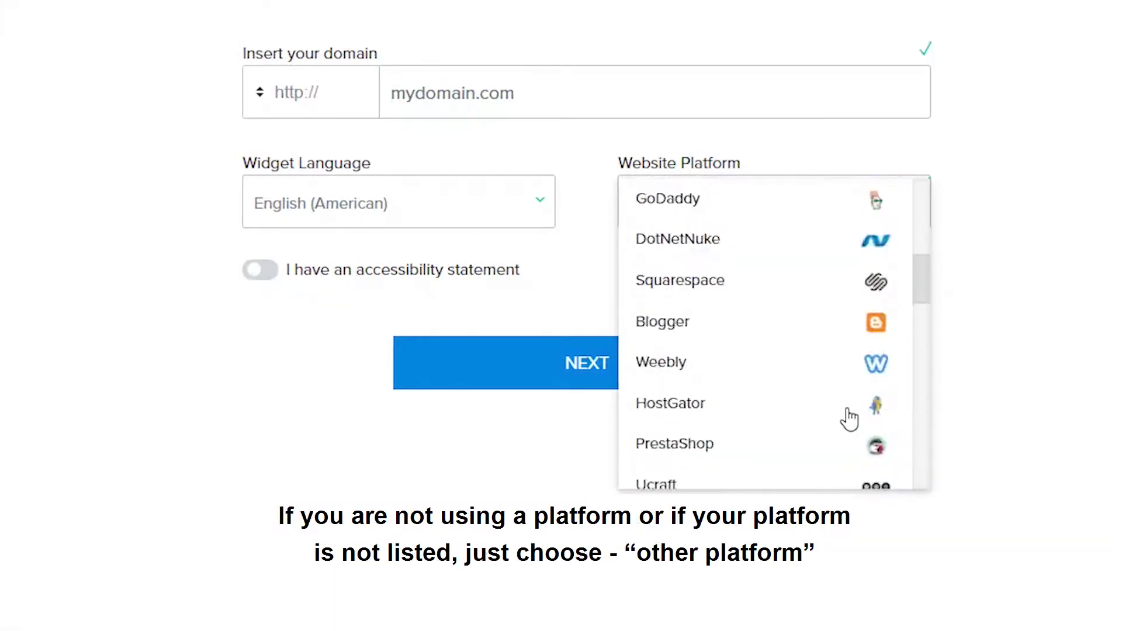
click(672, 351)
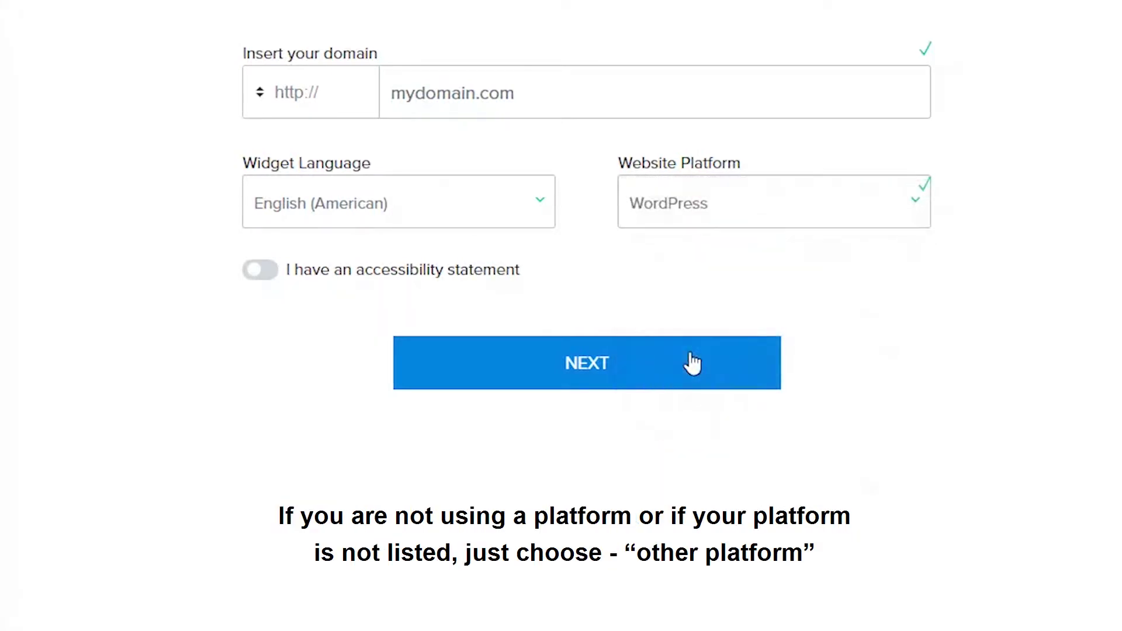
click(263, 279)
click(449, 372)
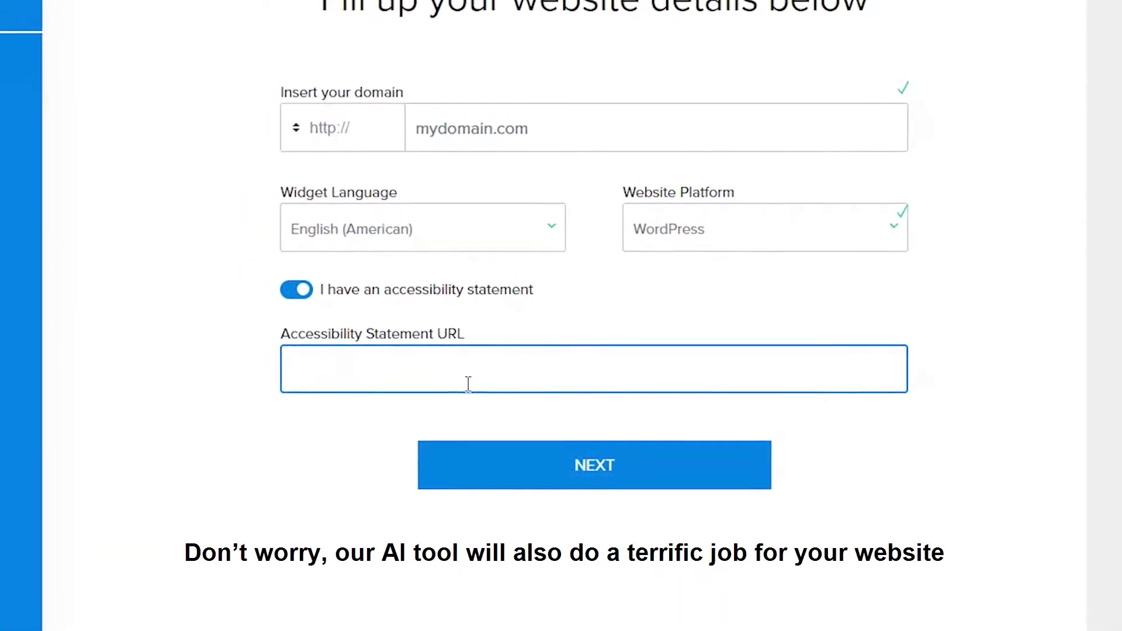
text(http://)
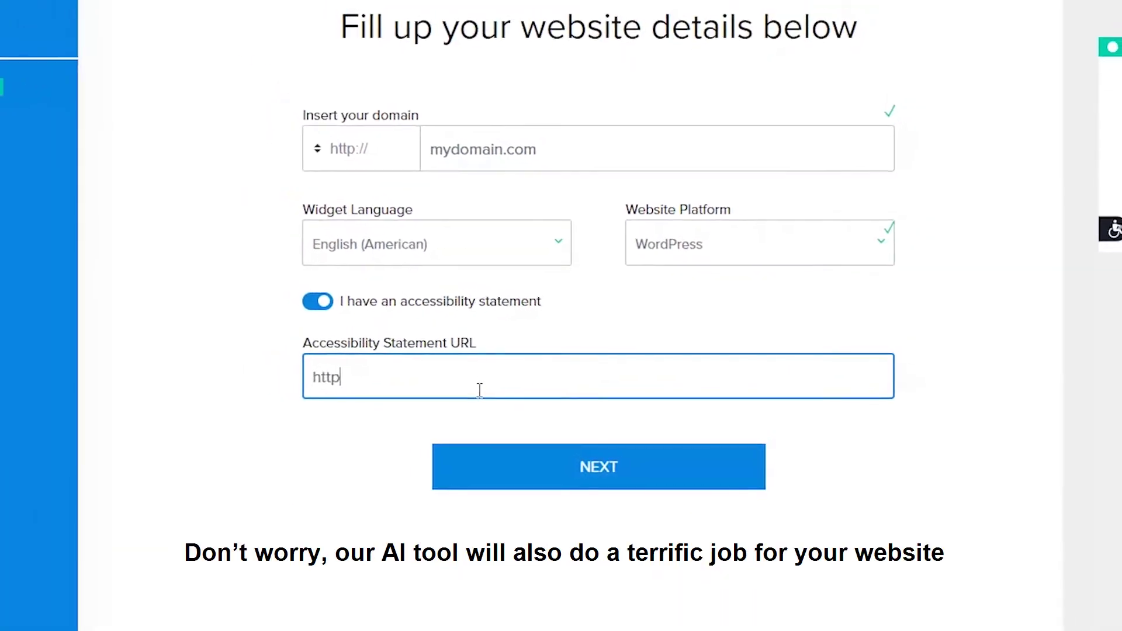
text(www.m)
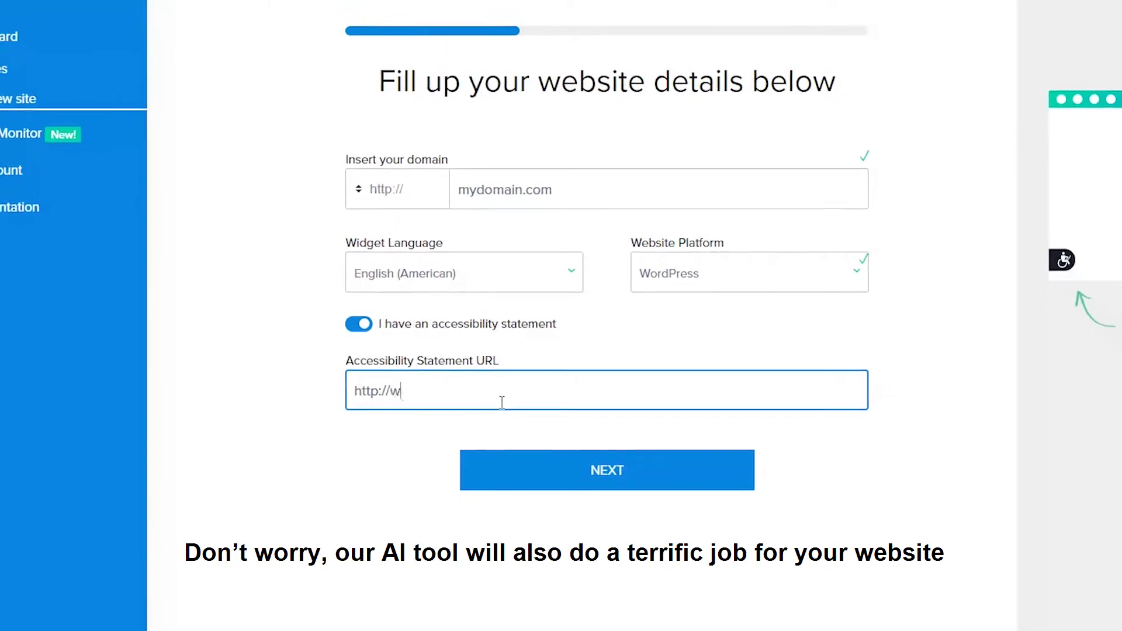
text(ydomain.com/mystatement)
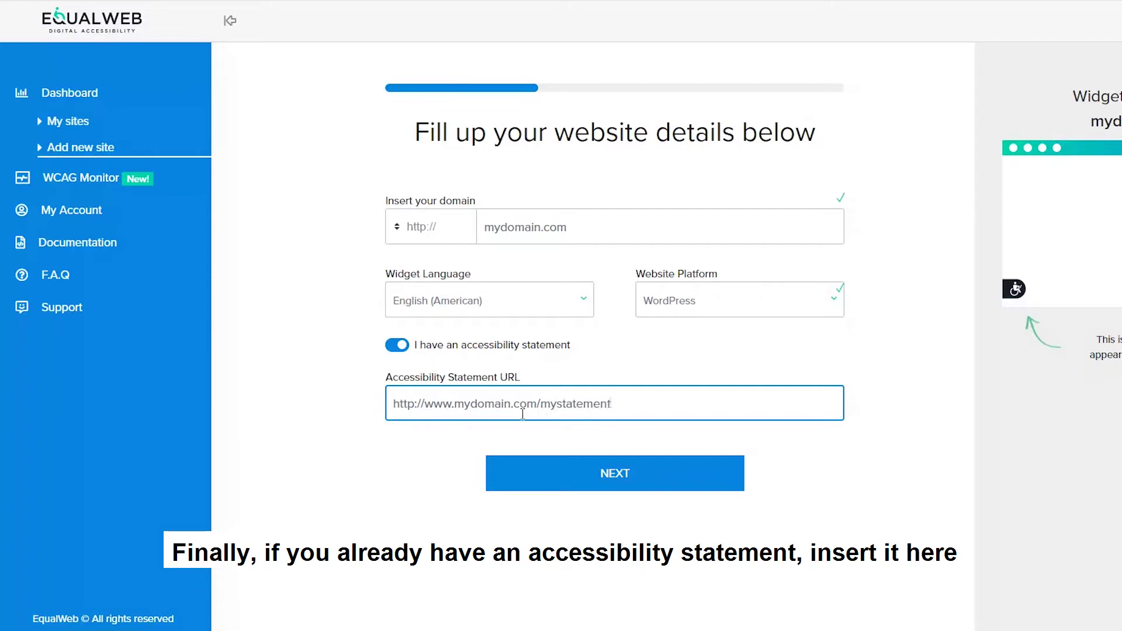
click(614, 474)
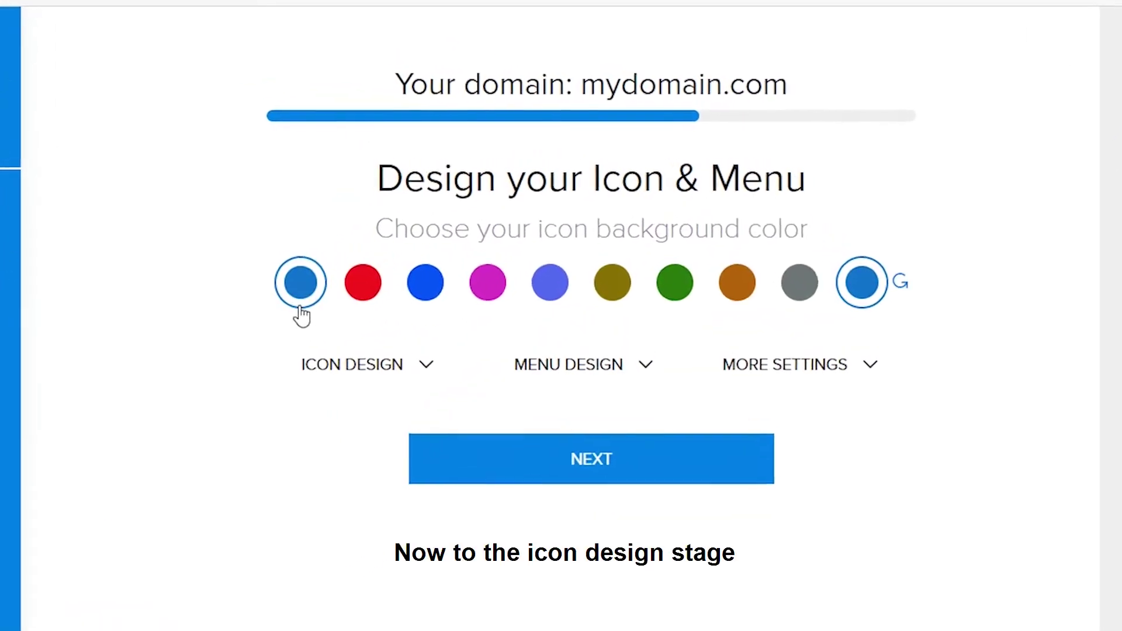
Pick the icon background colour and give the widget icon the fourth shape.
click(300, 309)
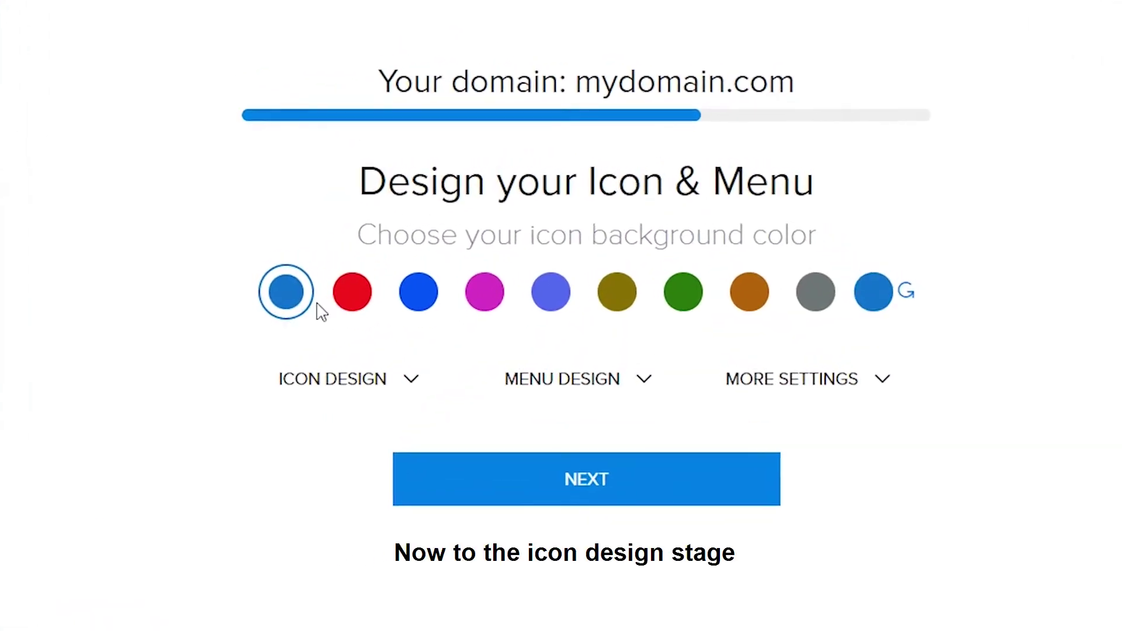
click(394, 383)
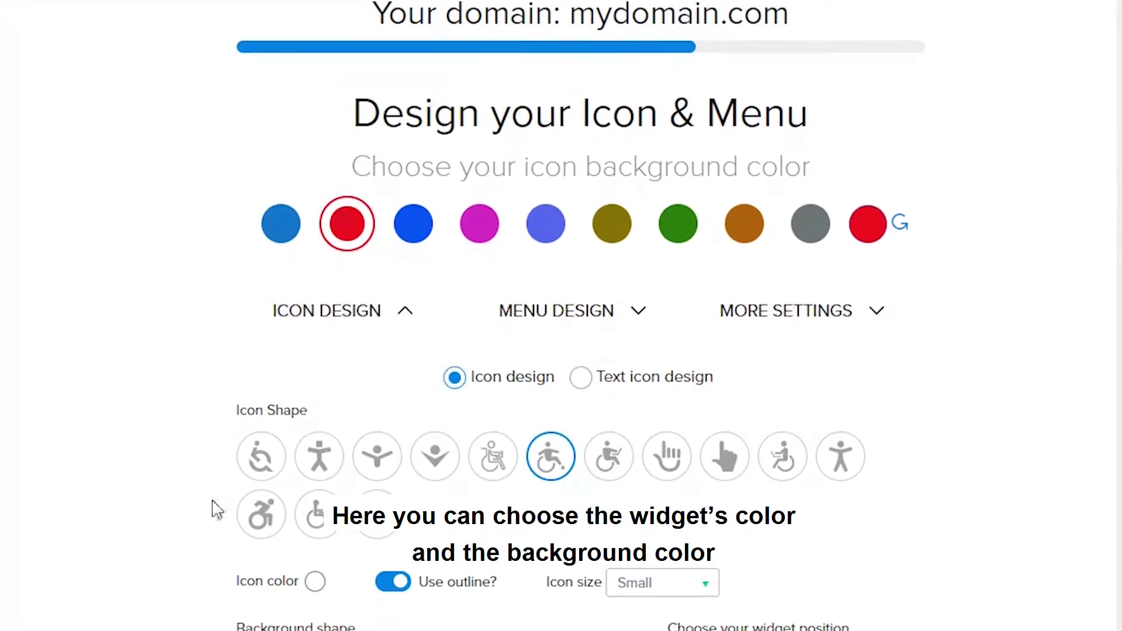
click(319, 456)
click(377, 456)
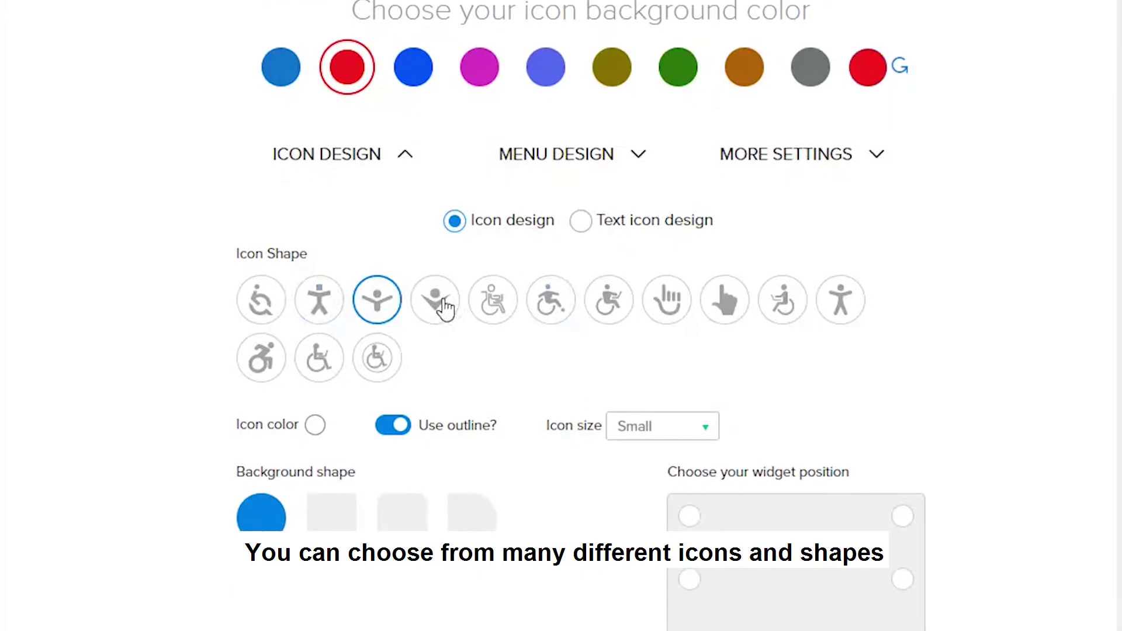
click(444, 306)
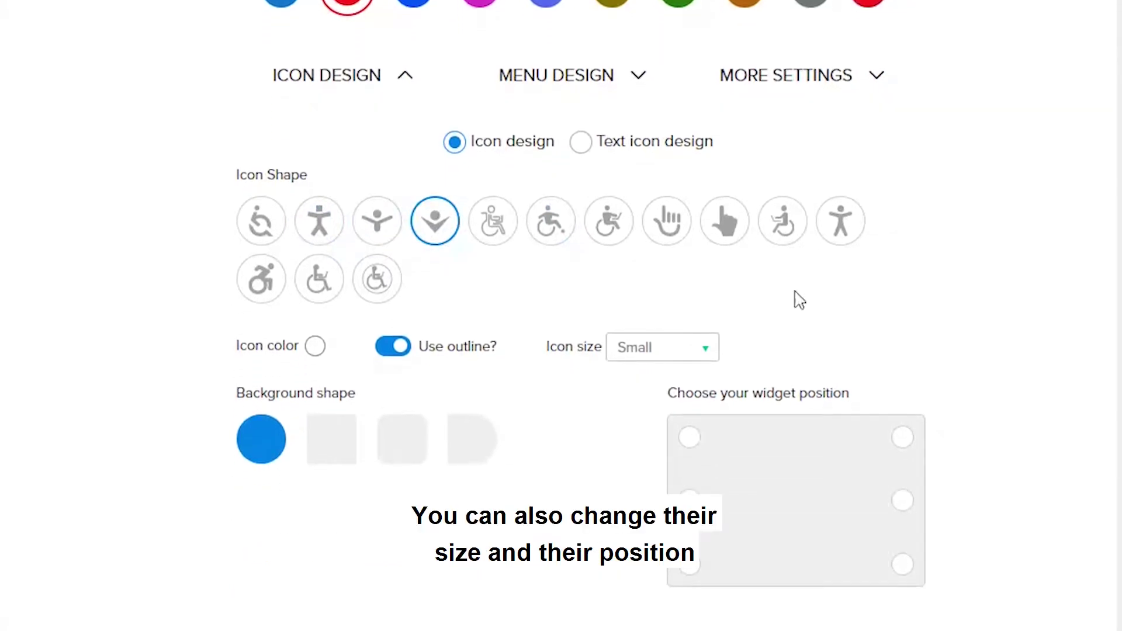
Set the widget icon colour to black.
click(314, 348)
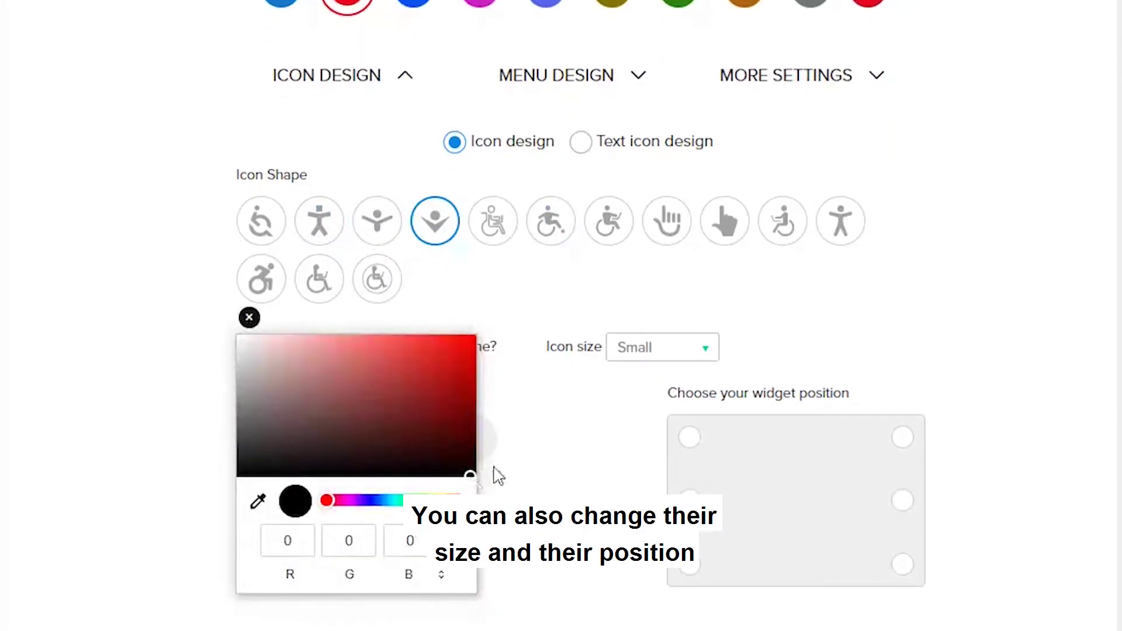
click(498, 476)
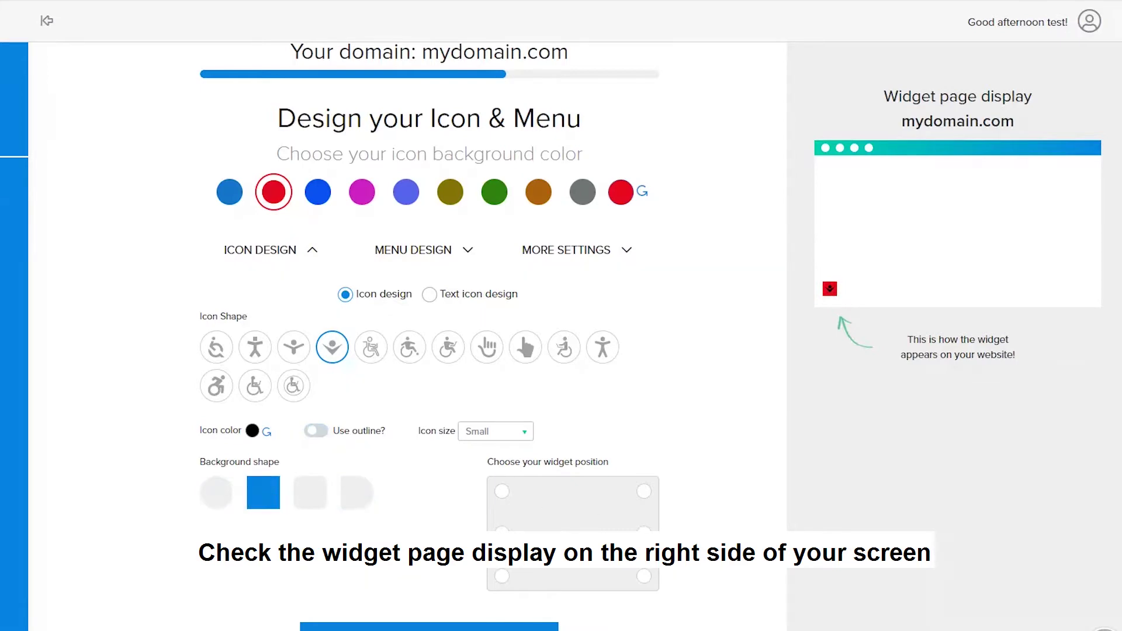
click(421, 250)
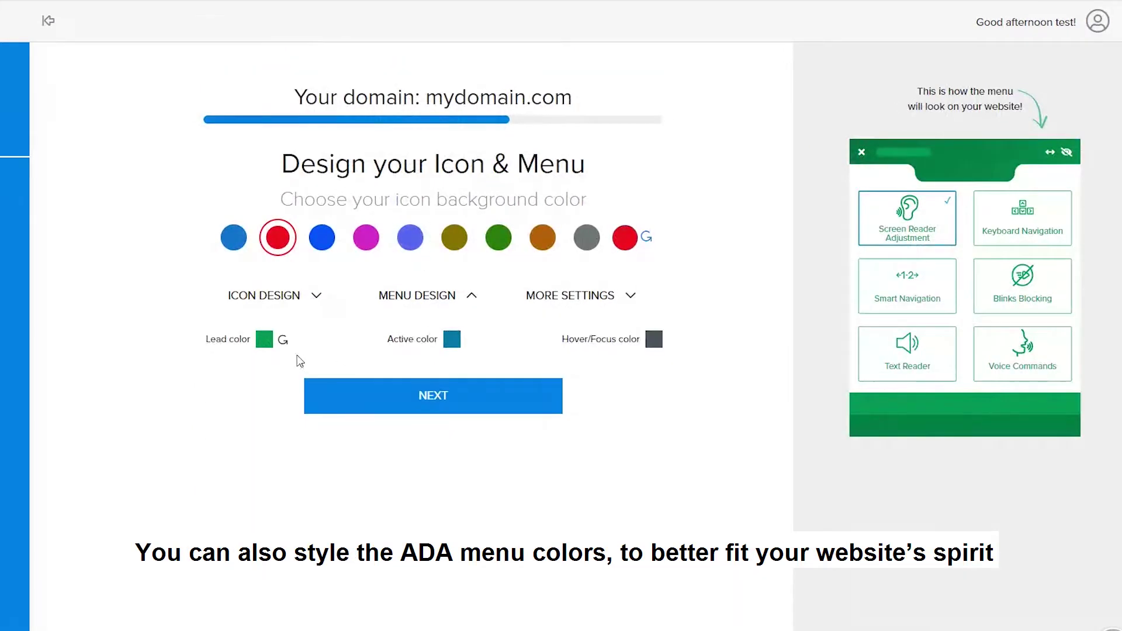
Set the menu lead colour to teal and the active colour to dark red.
click(264, 339)
click(308, 440)
click(474, 413)
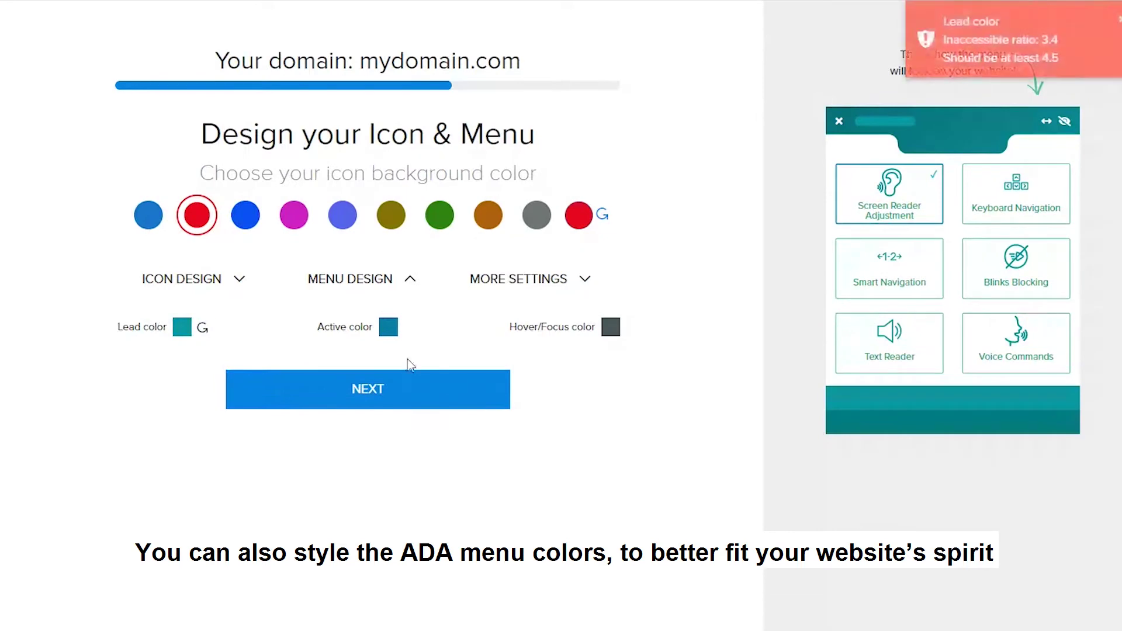
click(391, 330)
drag(422, 440, 385, 439)
click(325, 306)
Make the hover/focus colour black and generate the mydomain.com widget code.
click(611, 327)
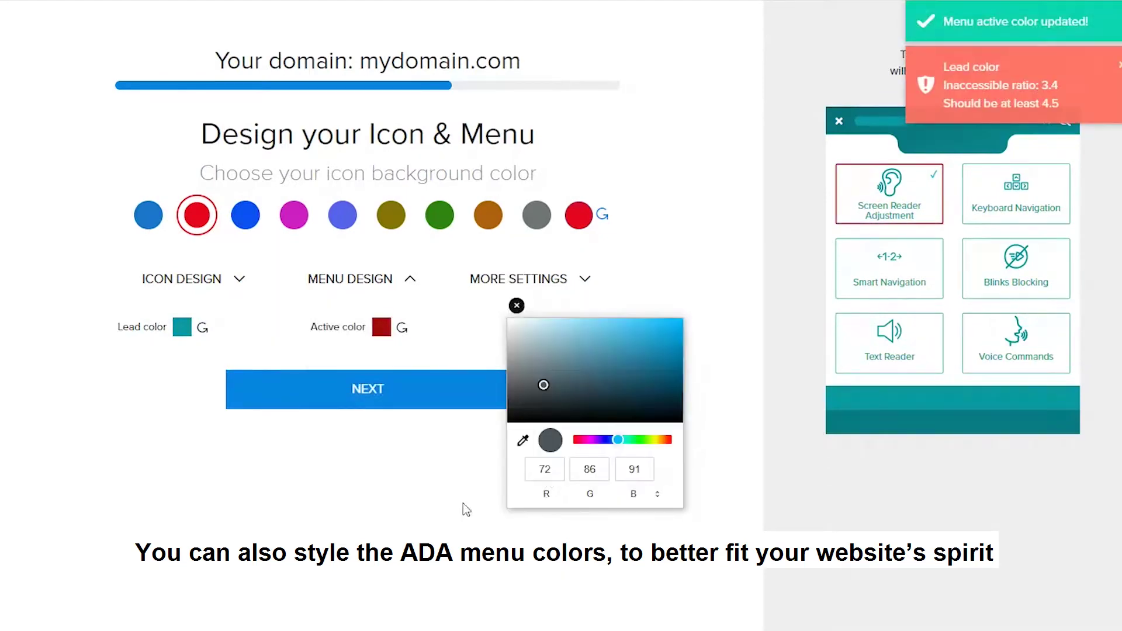
drag(544, 387, 389, 432)
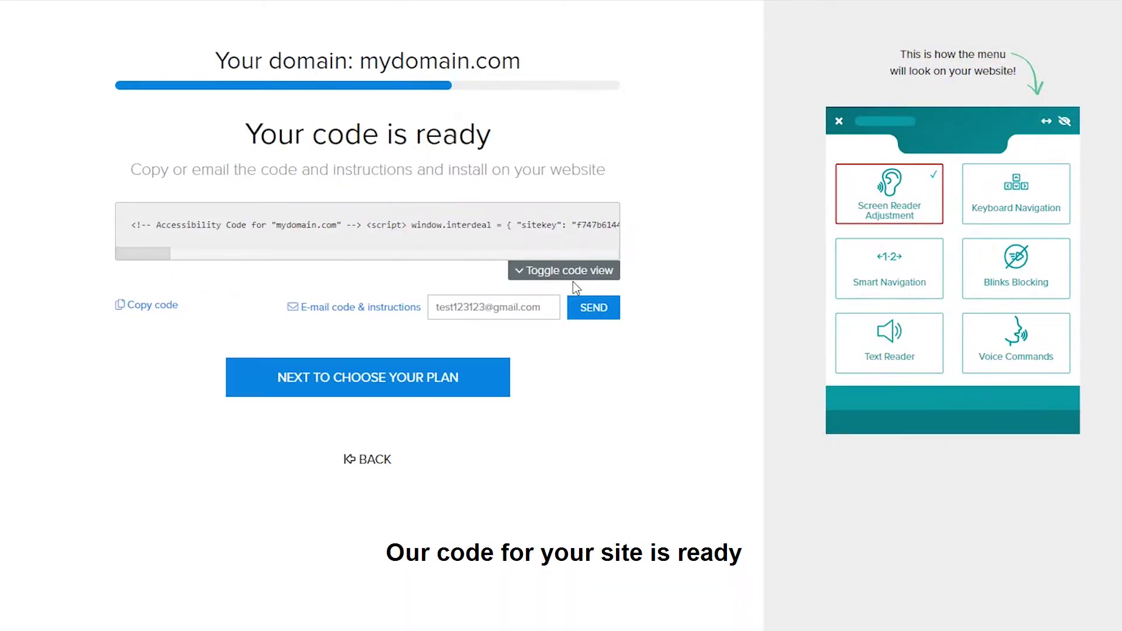
click(572, 278)
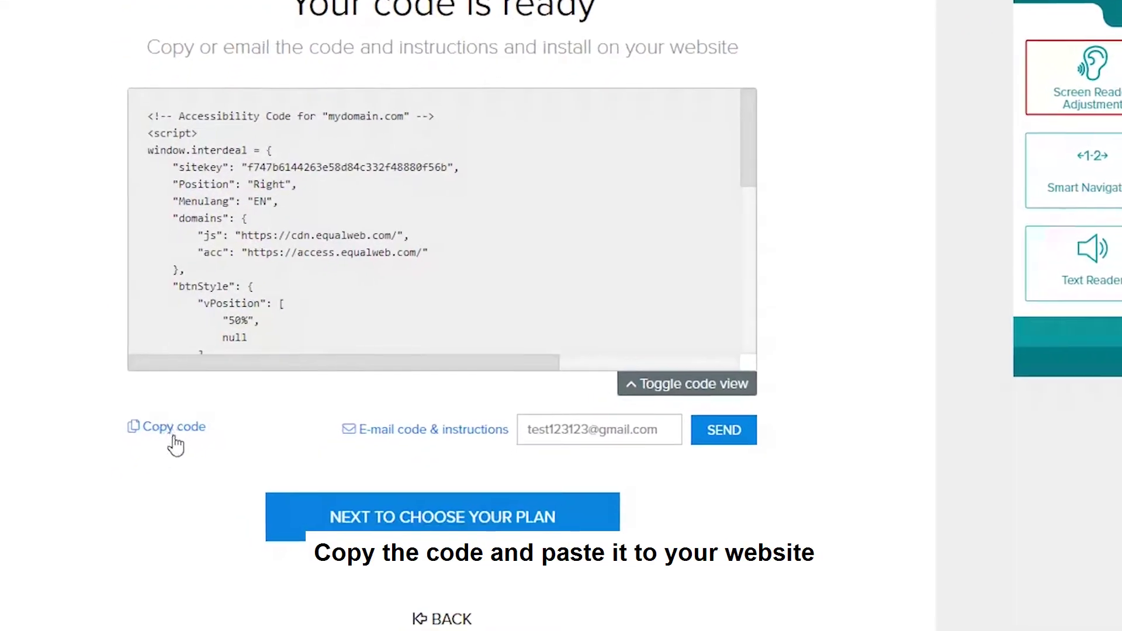
Select the code-delivery e-mail address and proceed to the plan page for mydomain1.com.
triple_click(597, 413)
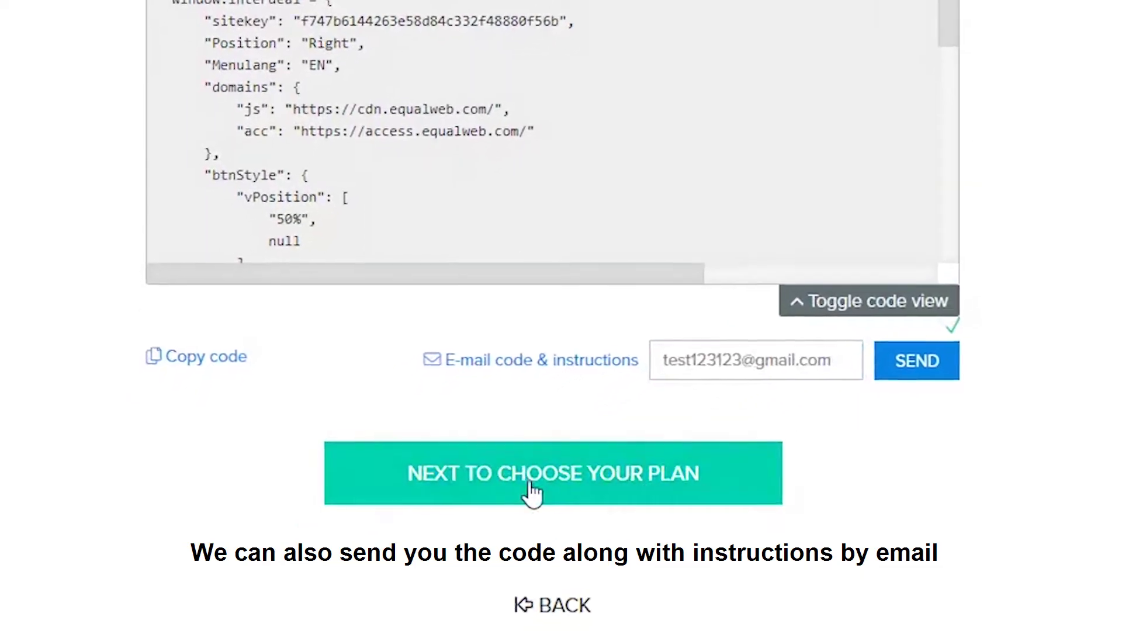
click(576, 497)
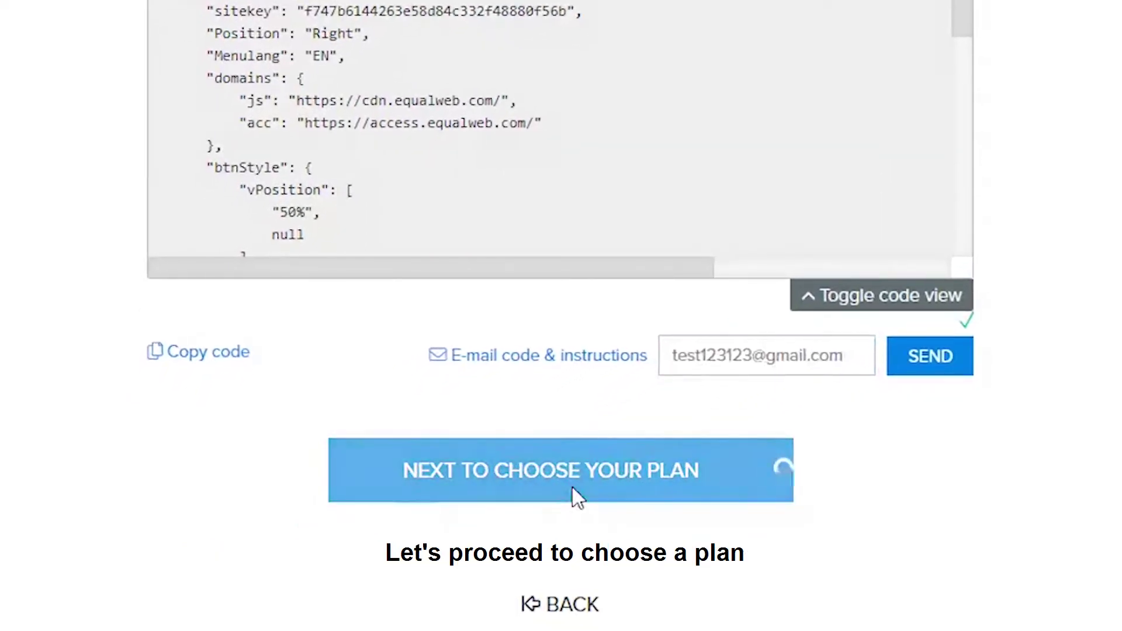
scroll(943, 348, down, 2)
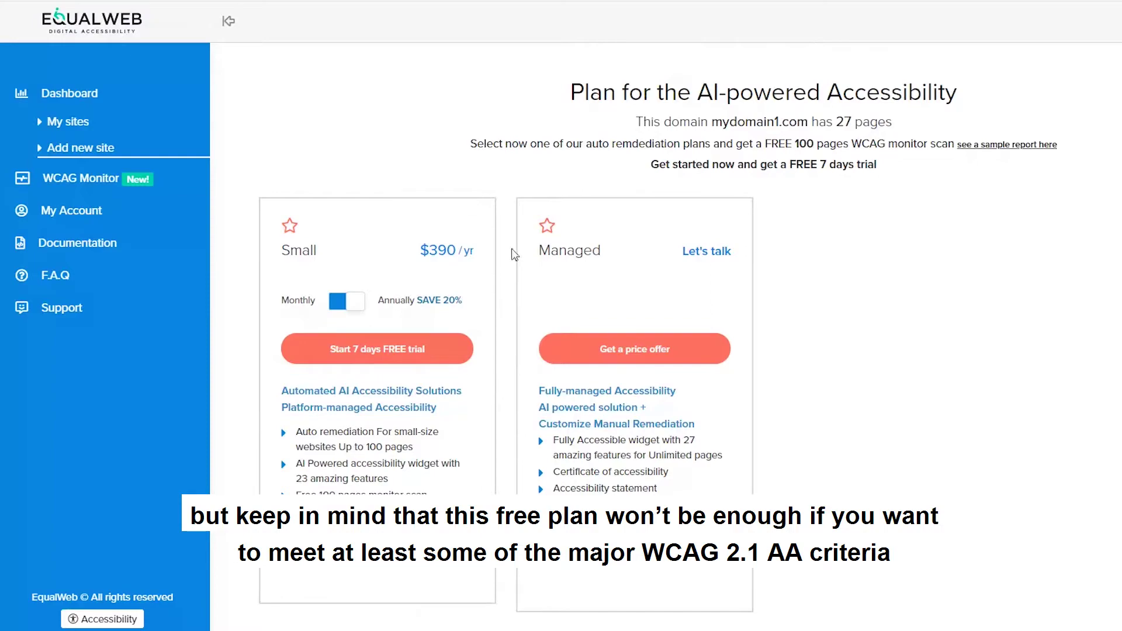
drag(635, 122, 893, 123)
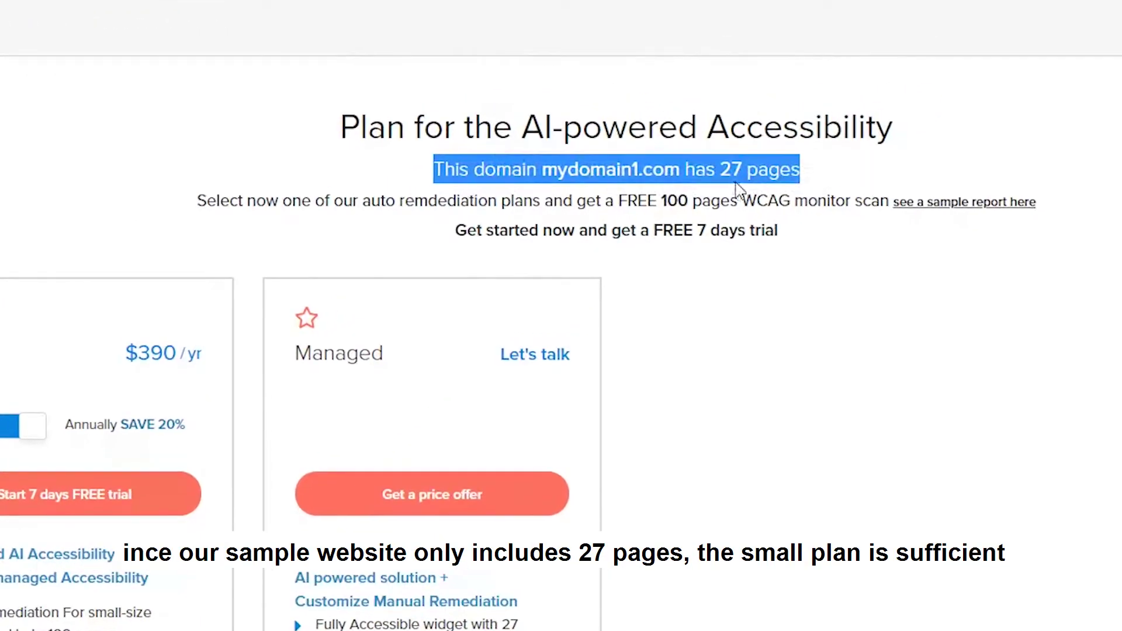
click(759, 193)
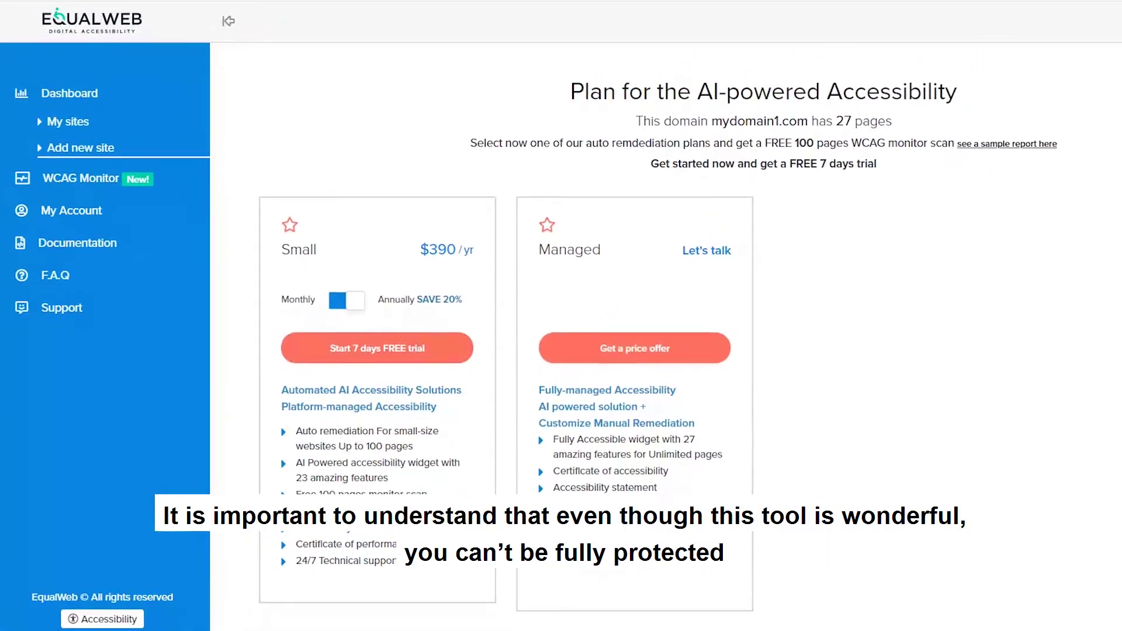
scroll(666, 351, down, 2)
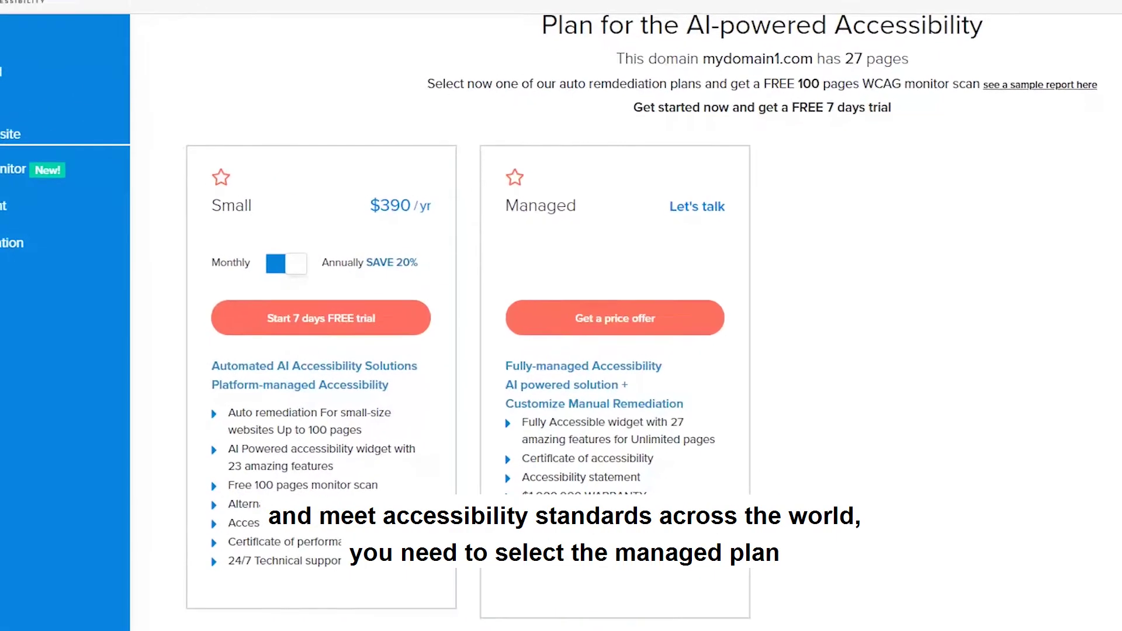
click(544, 259)
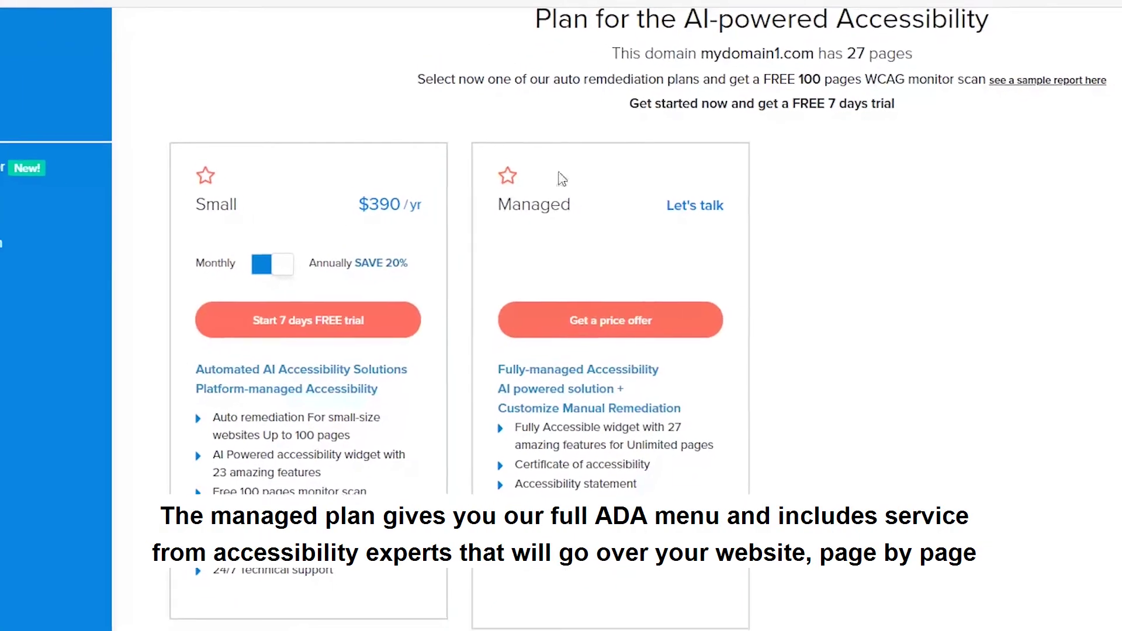
drag(526, 350, 699, 386)
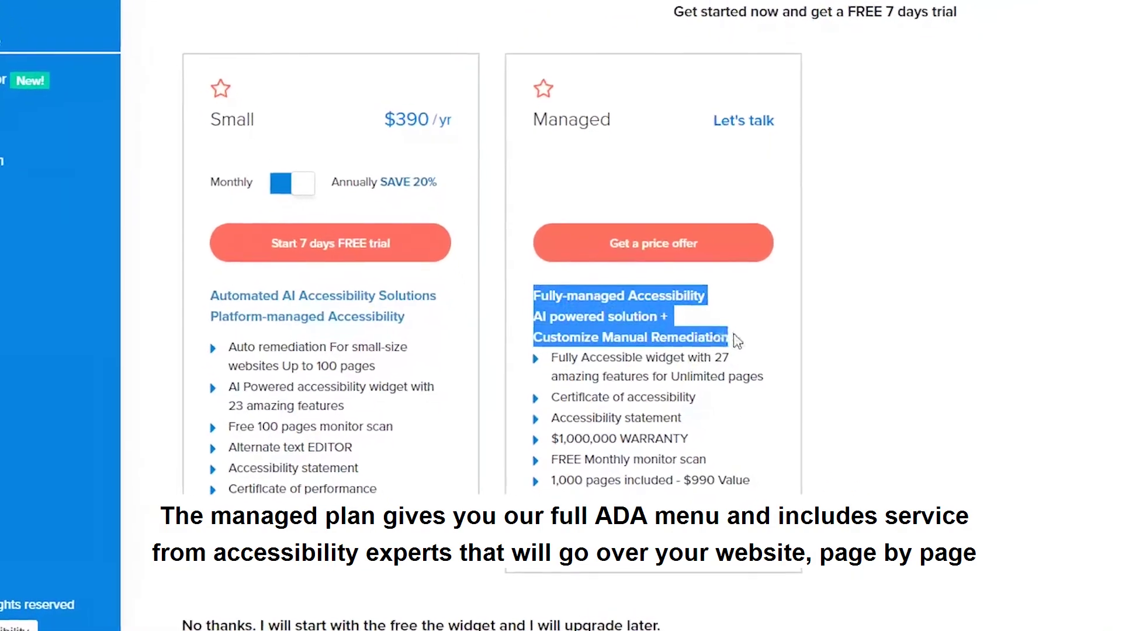
drag(734, 336, 760, 502)
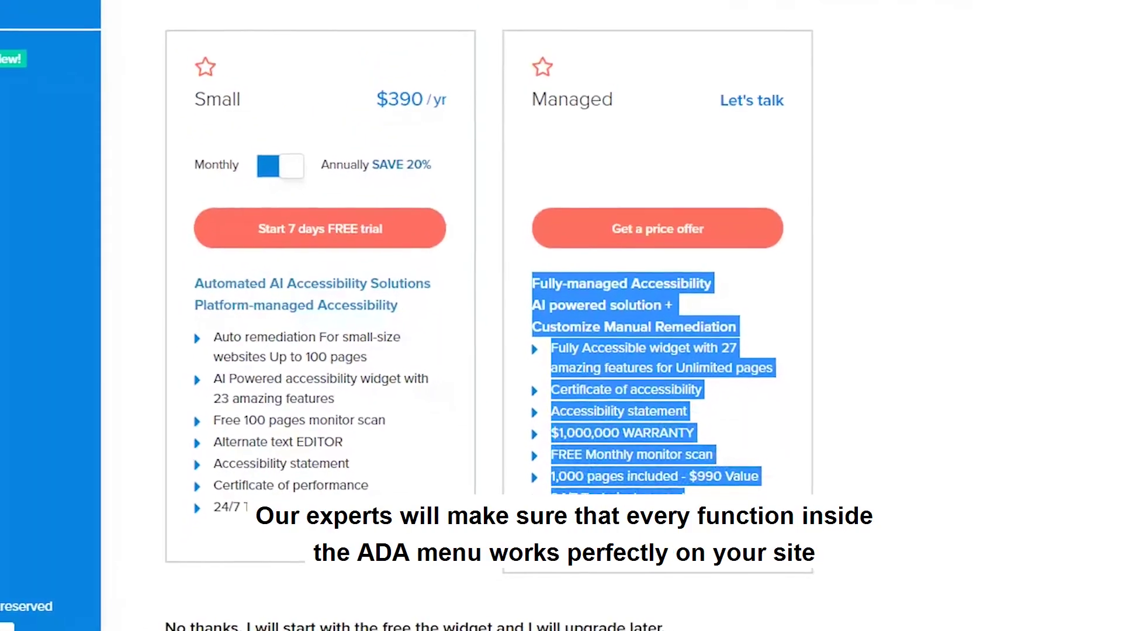
click(777, 345)
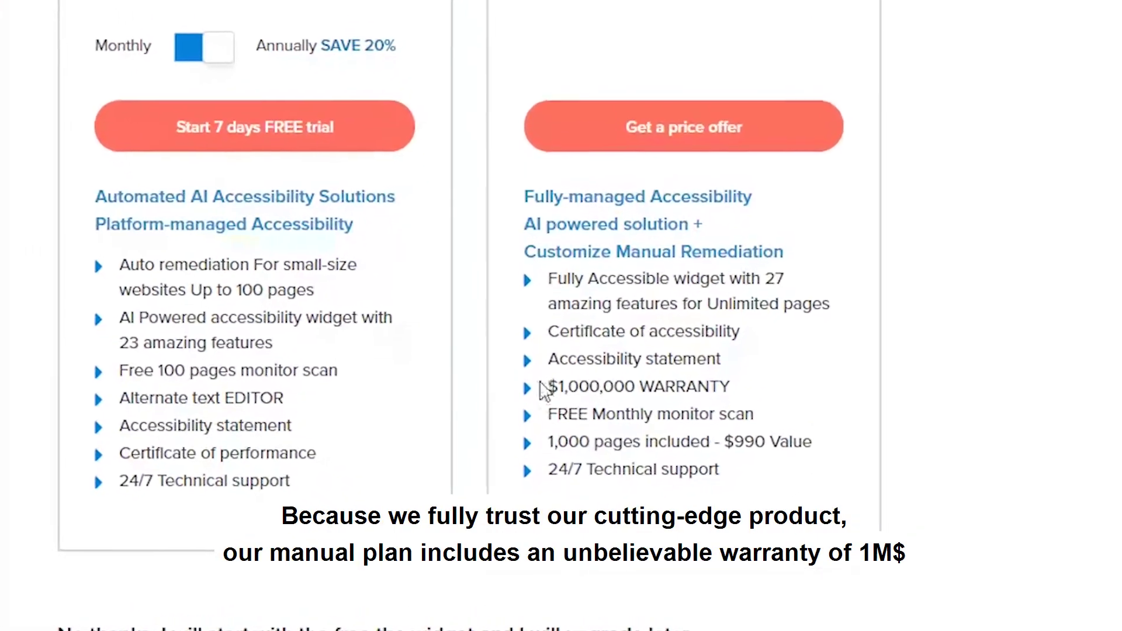
drag(544, 388, 637, 387)
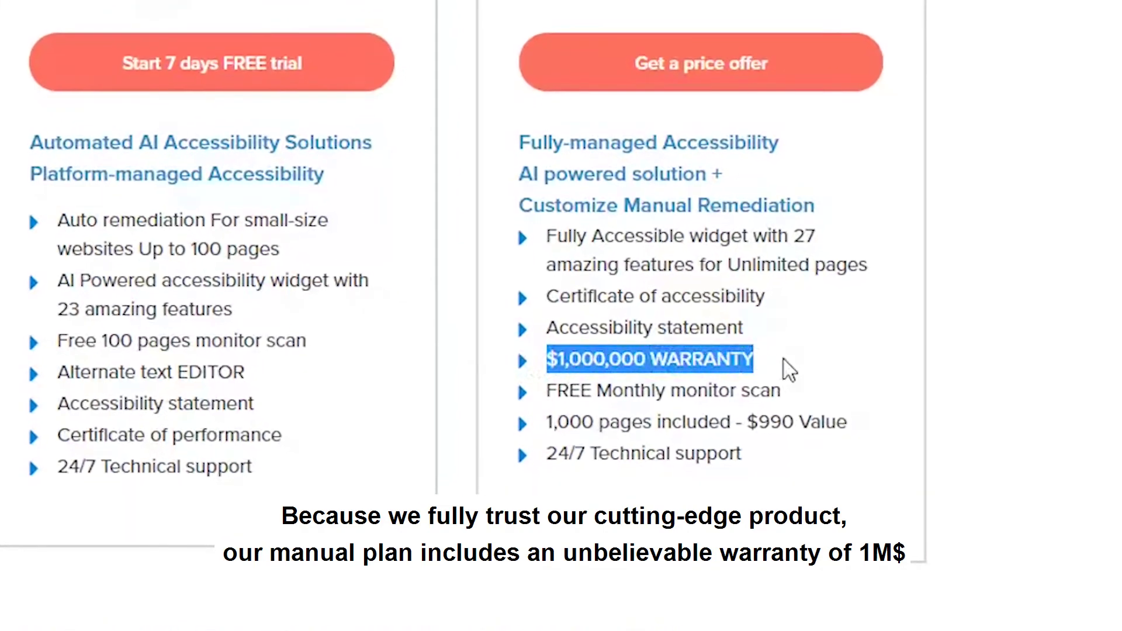
drag(675, 357, 541, 359)
click(541, 361)
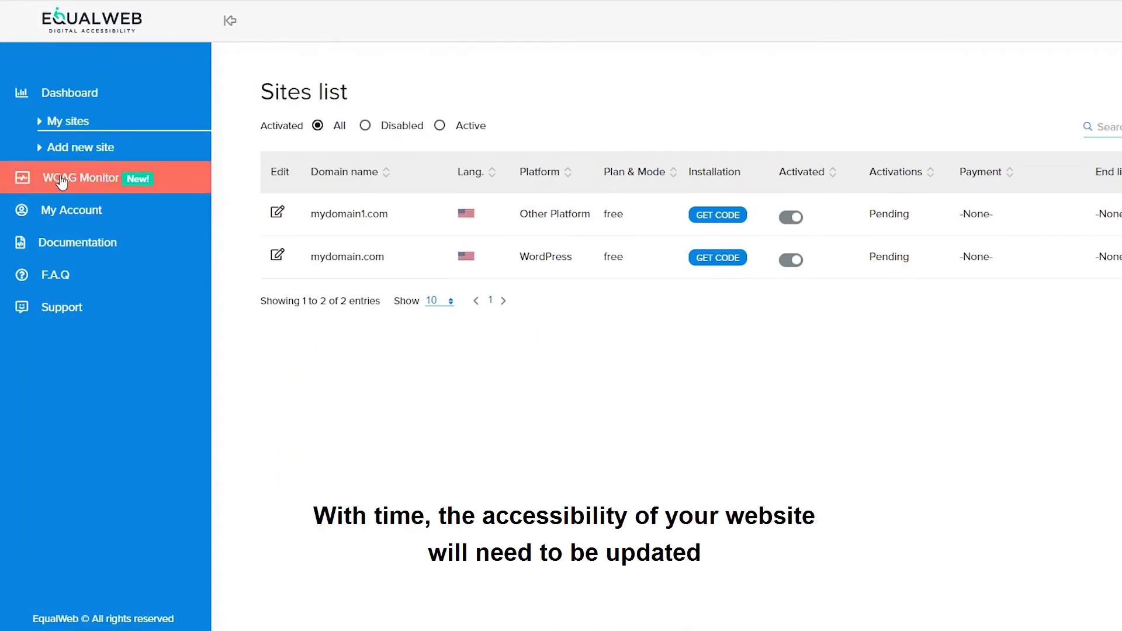
In the WCAG Monitor, choose mydomain.com and map it, listing its 25 pages.
click(62, 181)
click(443, 365)
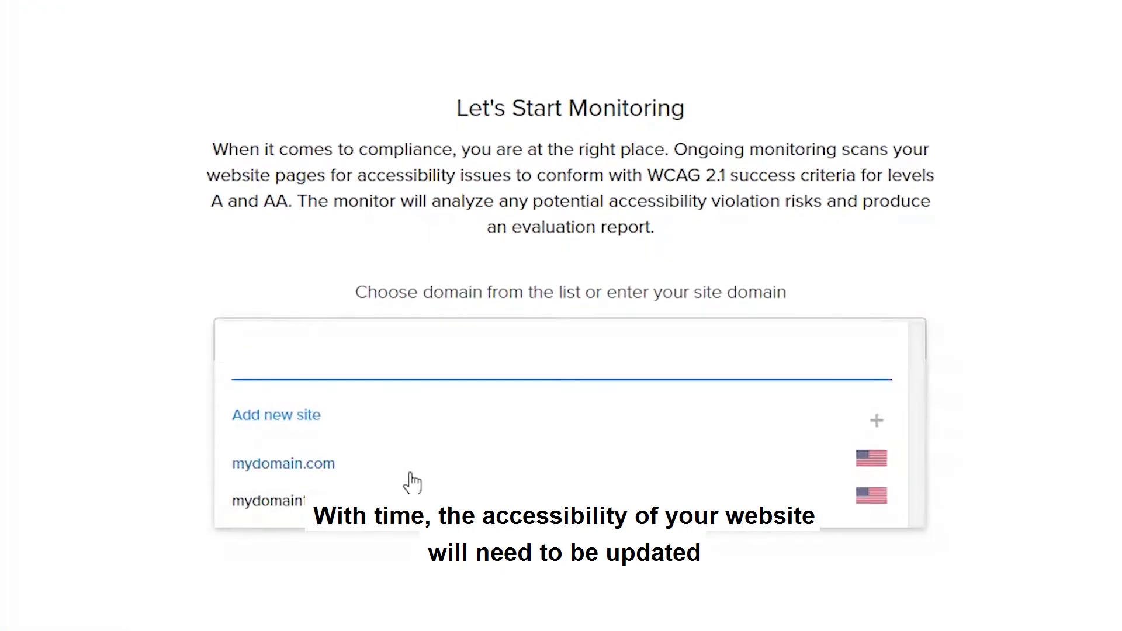
click(411, 473)
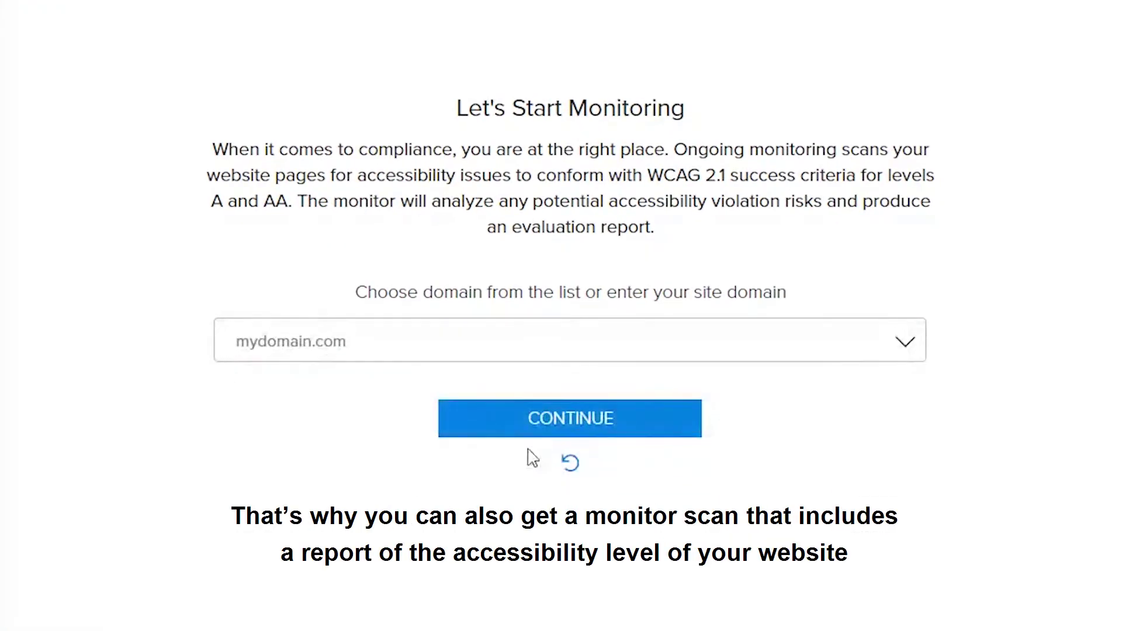
click(537, 430)
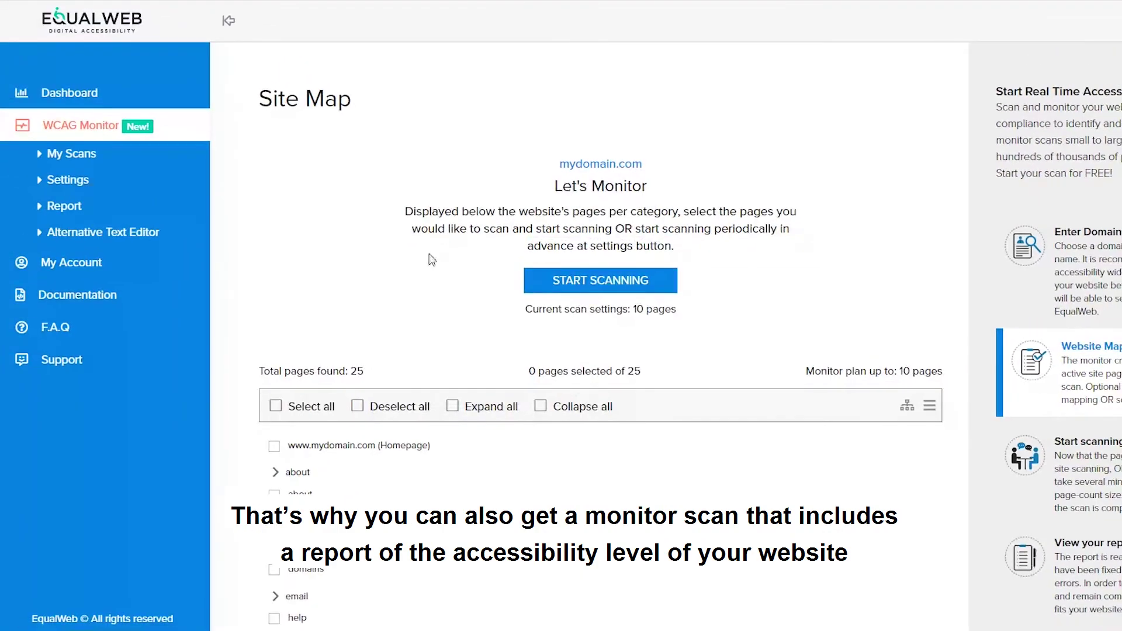
scroll(431, 260, down, 3)
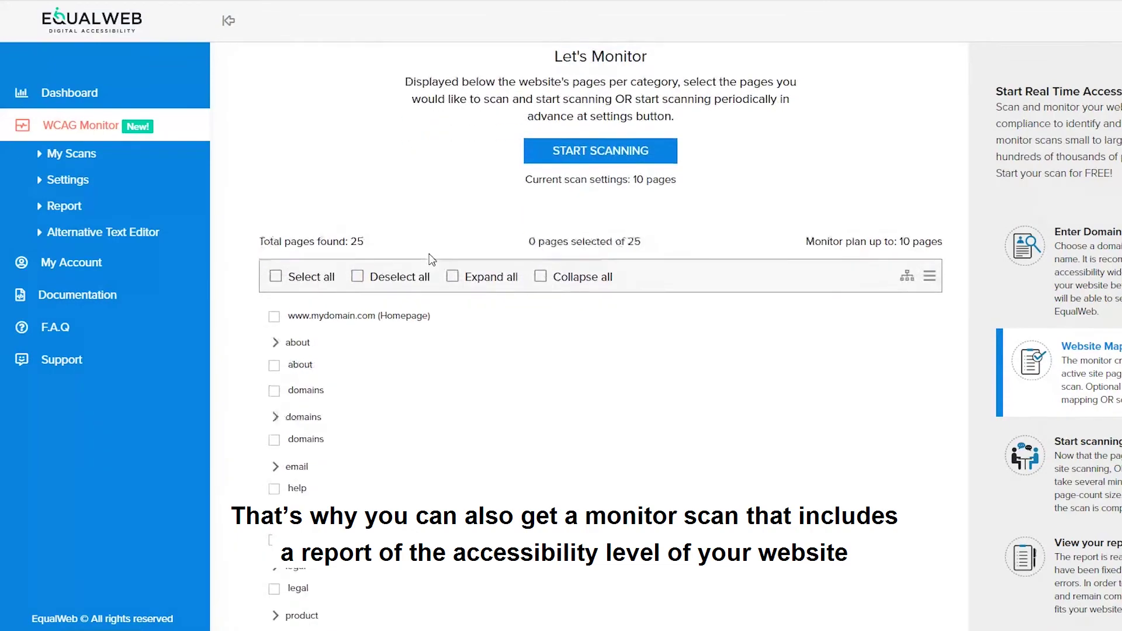